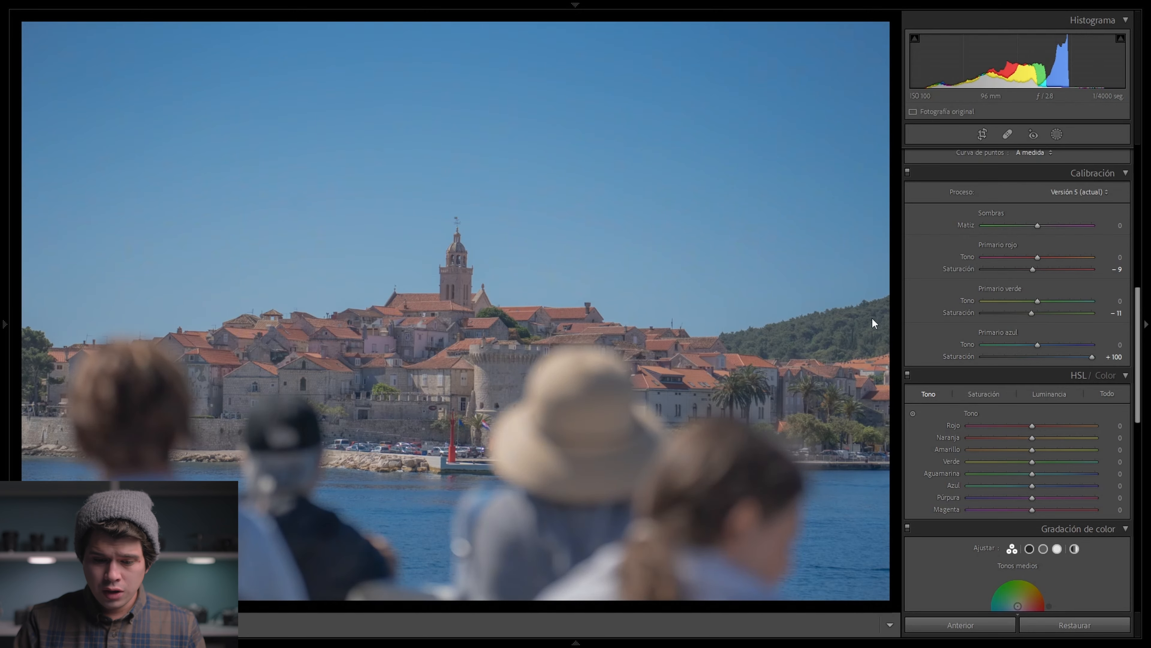
Set the blue primary's hue to -9 and its saturation to -9 in the calibration
{"action": "left_click", "coordinate": [651, 355]}
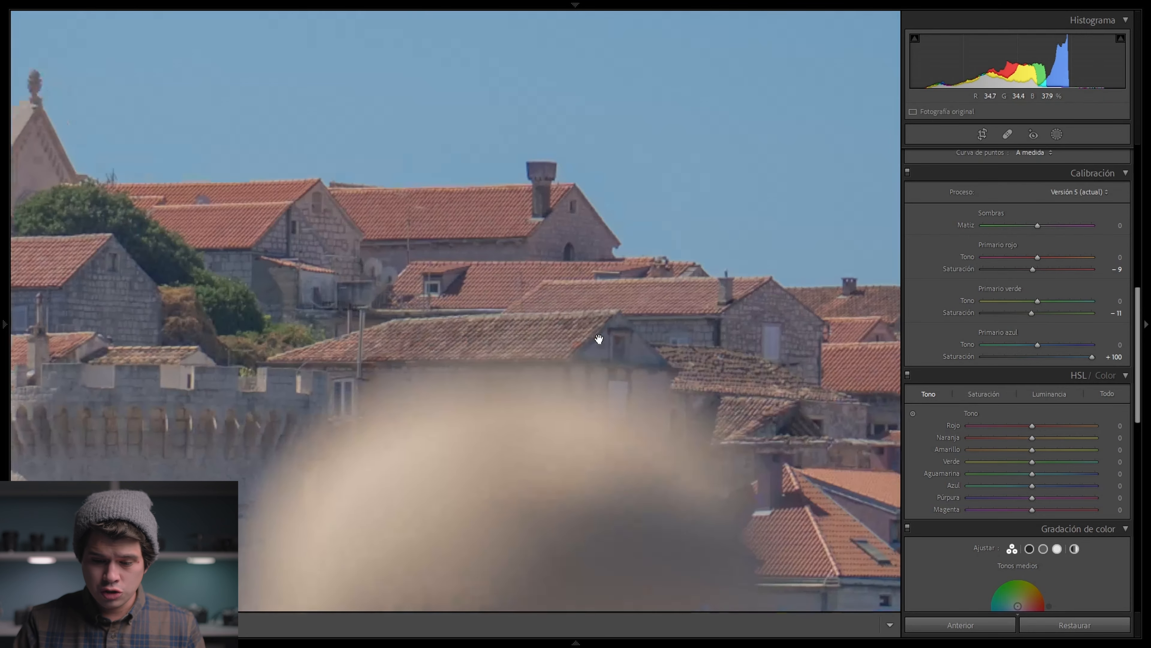
{"action": "left_click_drag", "start_coordinate": [705, 237], "coordinate": [1016, 284]}
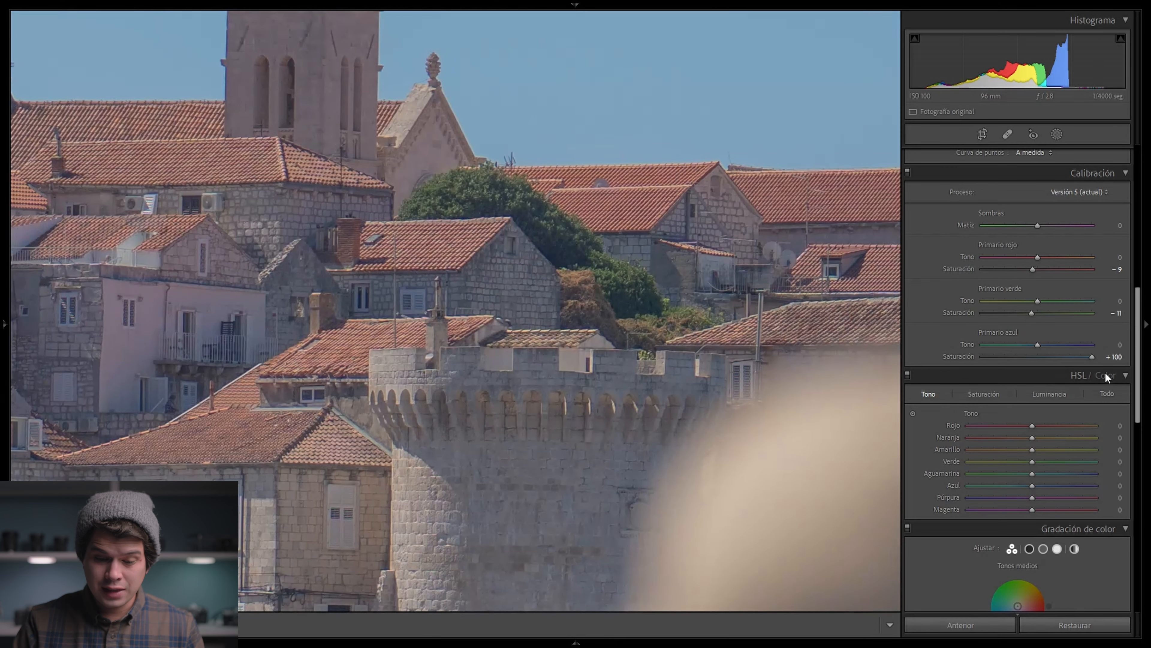
{"action": "left_click_drag", "start_coordinate": [1092, 357], "coordinate": [1069, 357]}
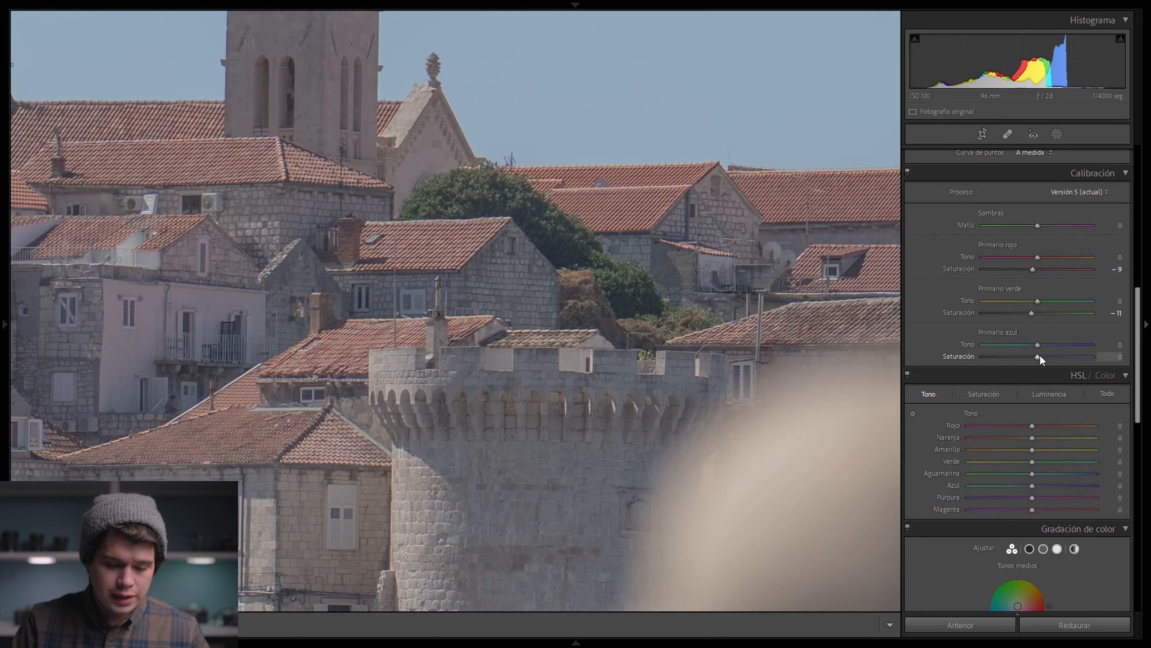
{"action": "left_click", "coordinate": [1037, 346]}
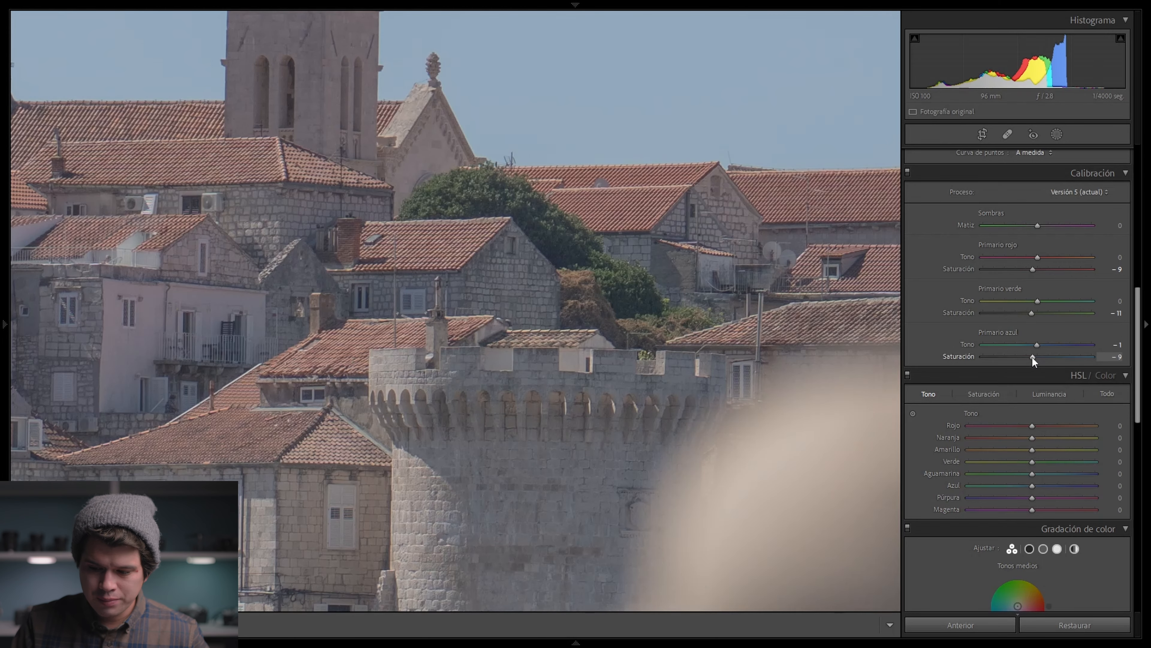
{"action": "key", "text": "z"}
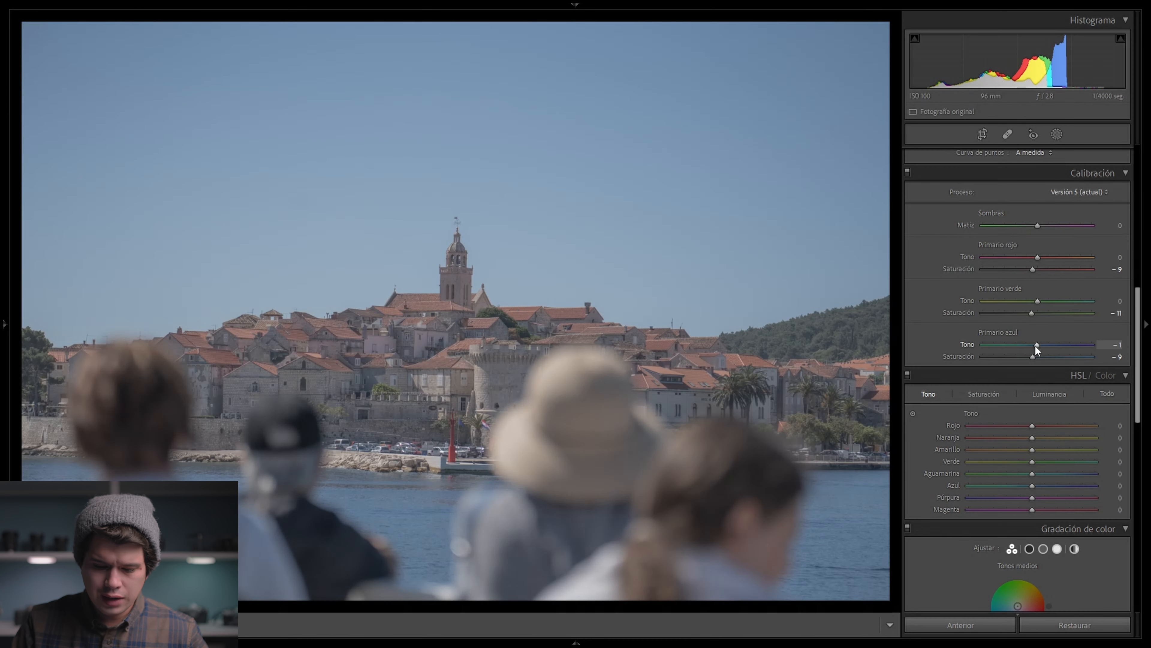
{"action": "left_click_drag", "start_coordinate": [1035, 344], "coordinate": [984, 349]}
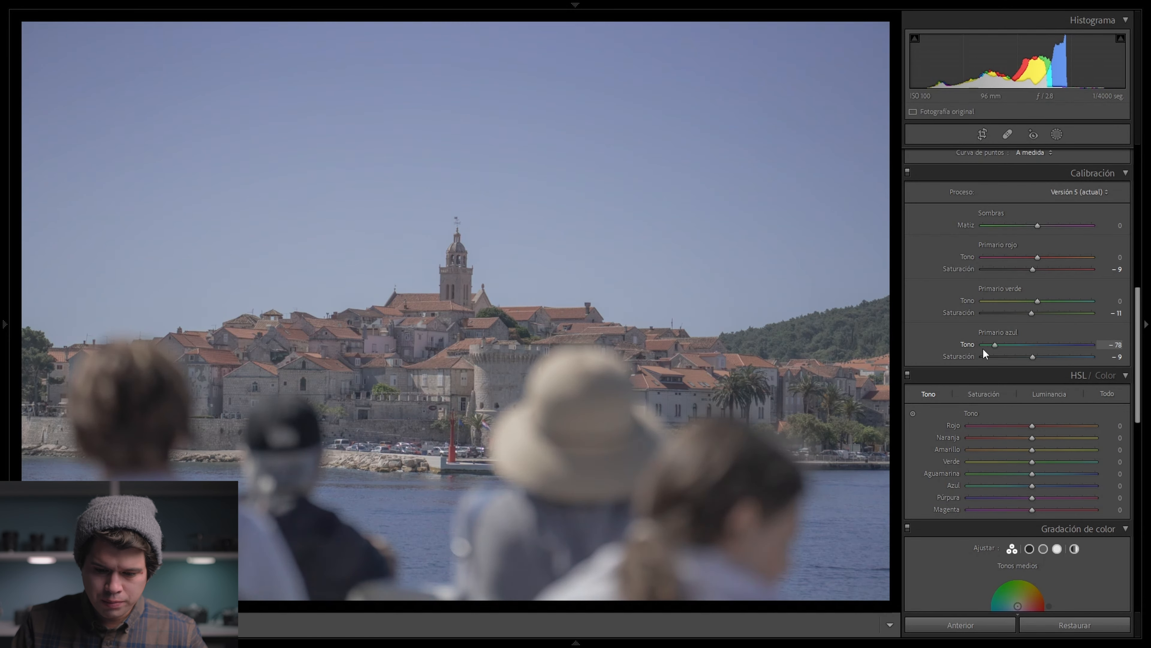
{"action": "left_click", "coordinate": [852, 458]}
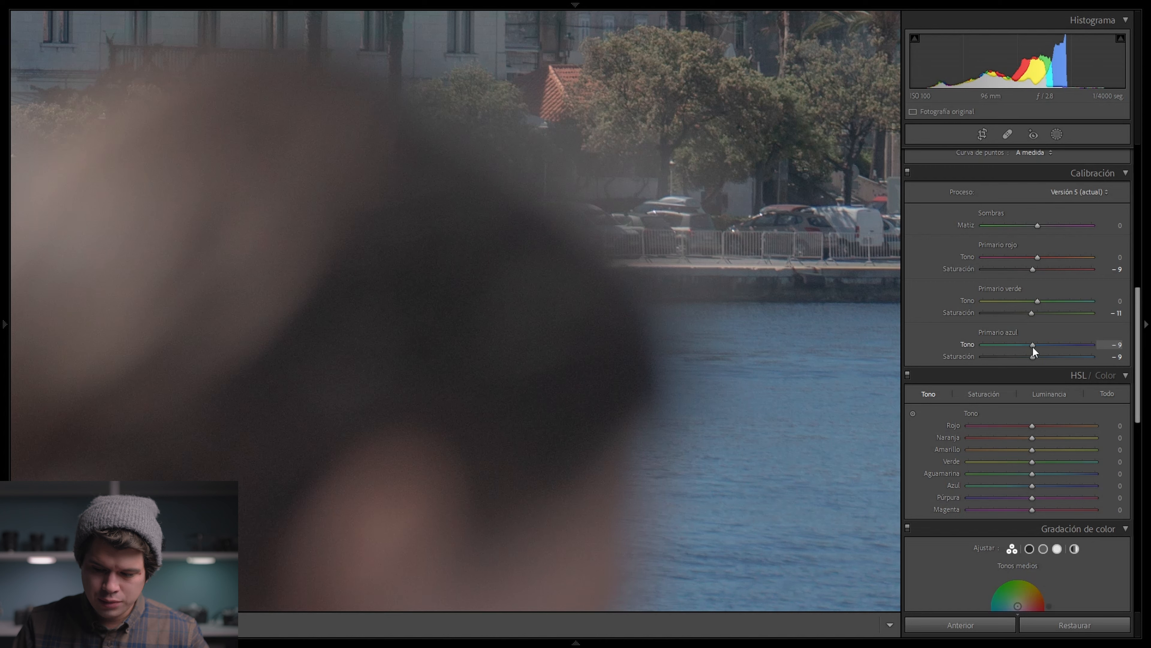
{"action": "left_click", "coordinate": [664, 256]}
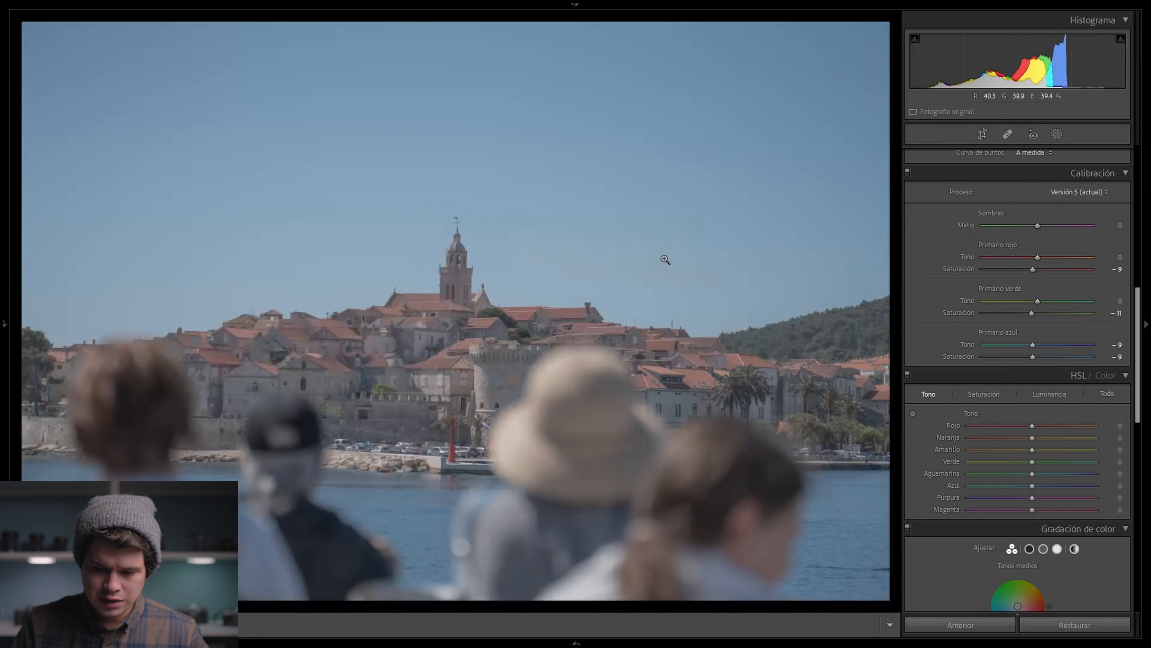
Compare the photo with and without the calibration adjustments
{"action": "left_click", "coordinate": [907, 173]}
{"action": "left_click", "coordinate": [908, 172]}
{"action": "left_click", "coordinate": [909, 171]}
{"action": "left_click", "coordinate": [909, 172]}
{"action": "left_click", "coordinate": [909, 173]}
{"action": "left_click", "coordinate": [908, 173]}
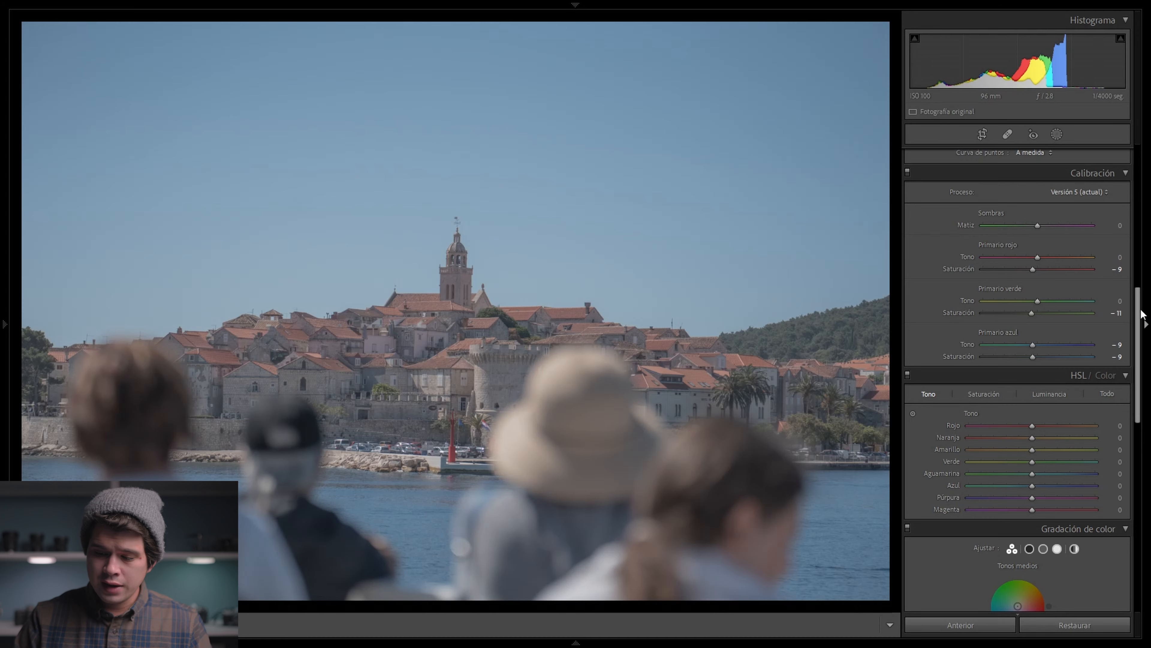
Set the HSL hue of yellow to +43 and green to -73, judging the effect on the palms and trees
{"action": "scroll", "coordinate": [1133, 341], "scroll_direction": "down", "scroll_amount": 3}
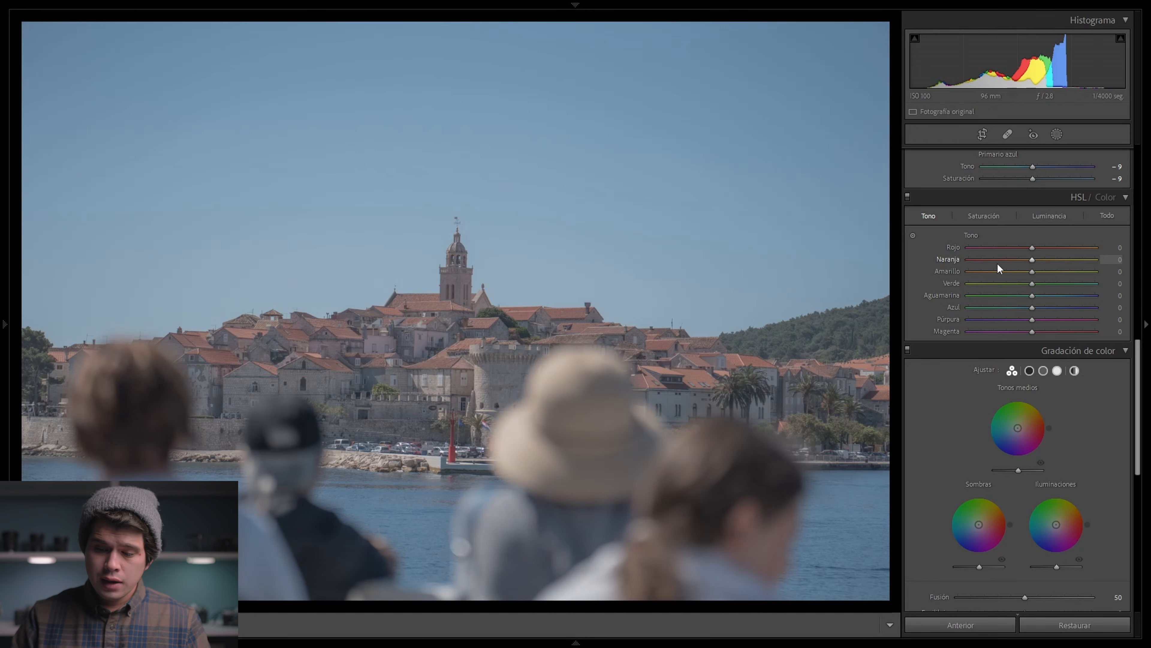
{"action": "left_click", "coordinate": [808, 401]}
{"action": "left_click", "coordinate": [740, 361]}
{"action": "left_click", "coordinate": [793, 416]}
{"action": "left_click_drag", "start_coordinate": [841, 443], "coordinate": [671, 406]}
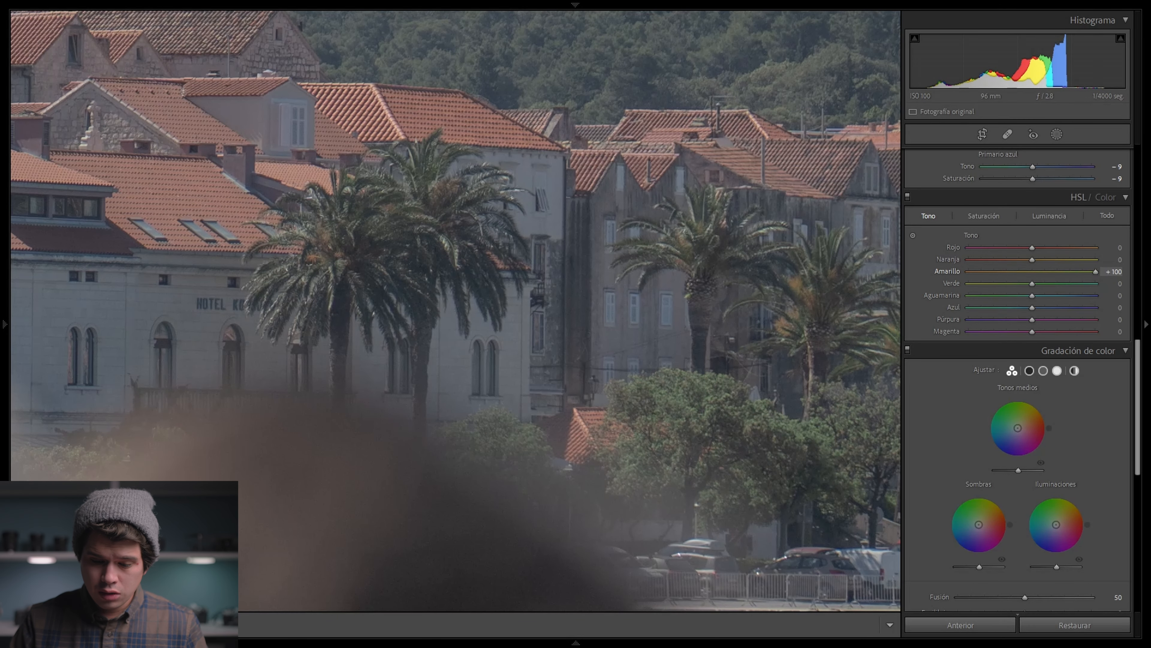
{"action": "left_click_drag", "start_coordinate": [1015, 271], "coordinate": [1047, 276]}
{"action": "left_click_drag", "start_coordinate": [1122, 273], "coordinate": [1062, 278]}
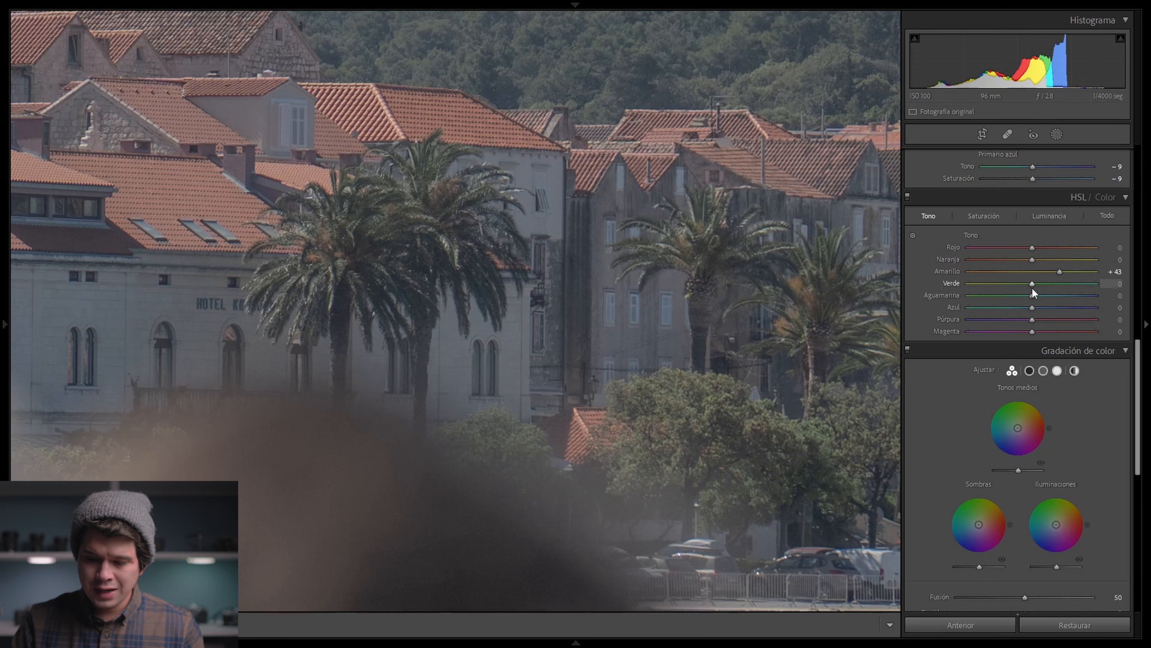
{"action": "left_click_drag", "start_coordinate": [1098, 280], "coordinate": [995, 287]}
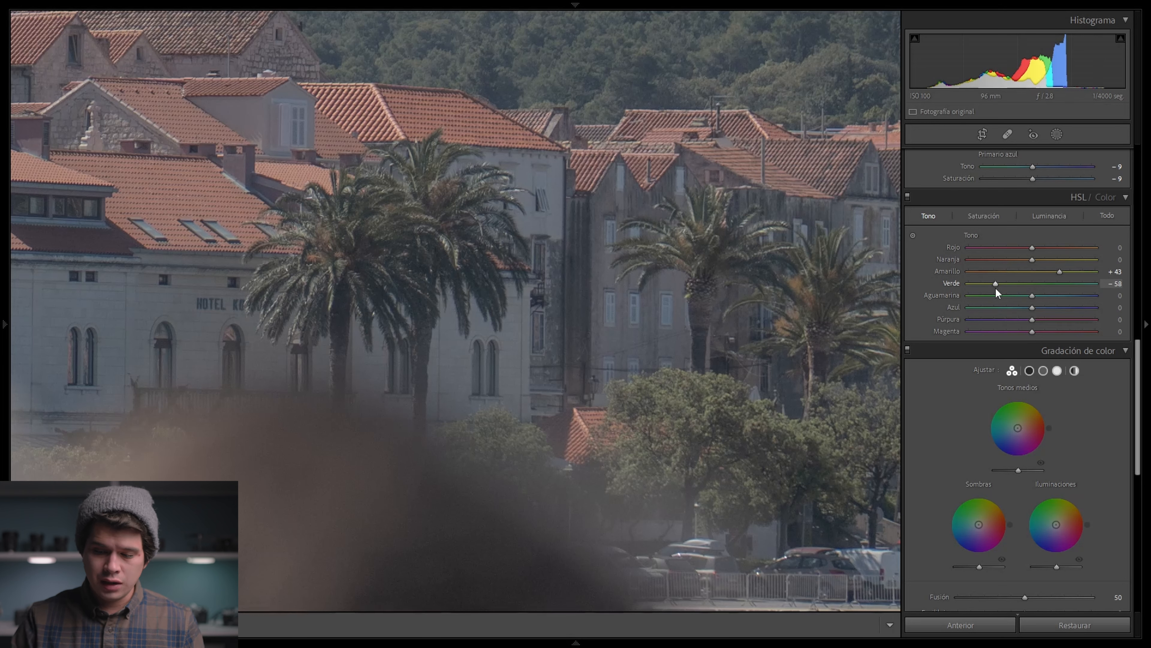
{"action": "left_click_drag", "start_coordinate": [995, 284], "coordinate": [985, 286]}
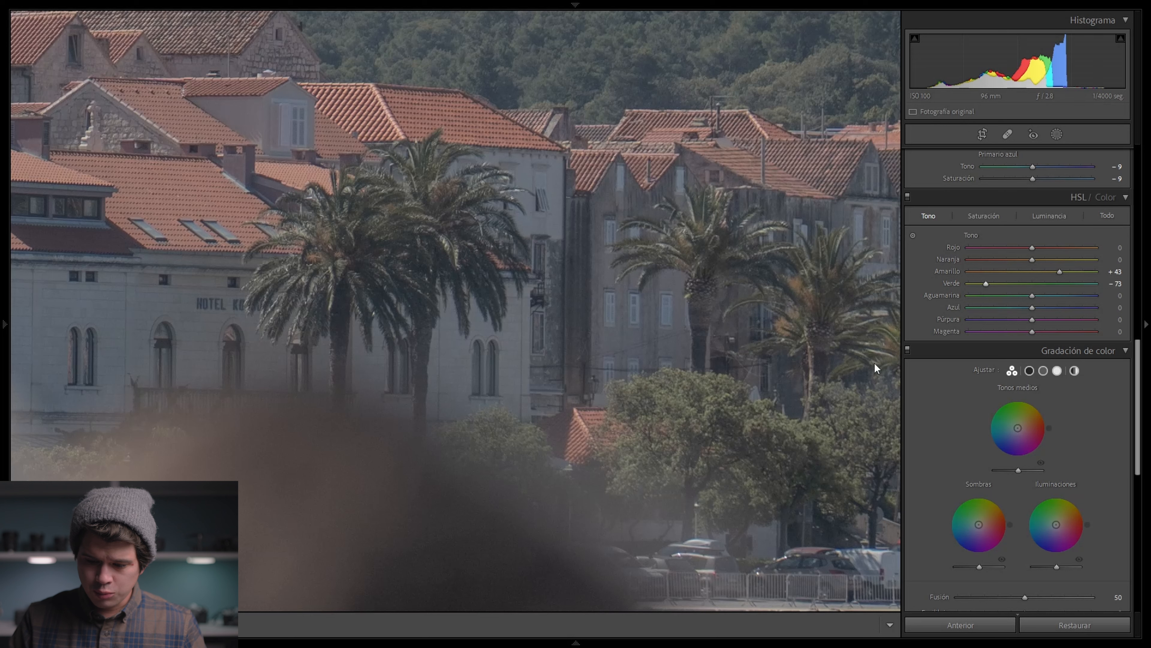
Compare the photo with and without the HSL adjustments, and set the aquamarine hue to -20
{"action": "left_click", "coordinate": [908, 197]}
{"action": "left_click", "coordinate": [908, 196]}
{"action": "left_click", "coordinate": [908, 196]}
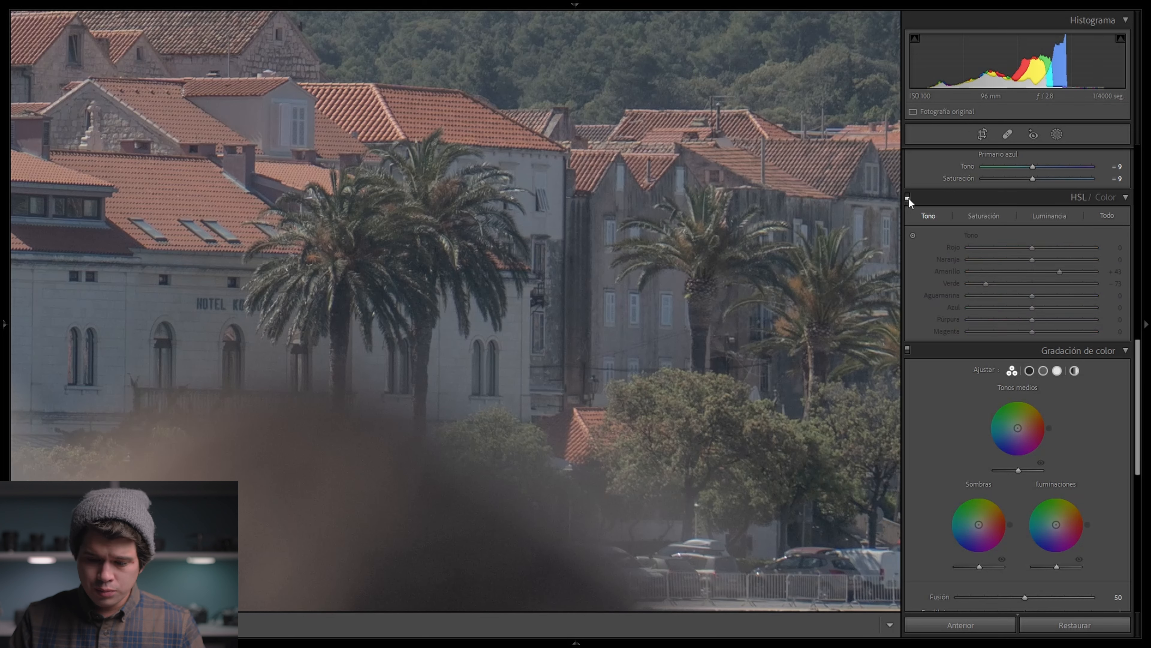
{"action": "left_click", "coordinate": [908, 196]}
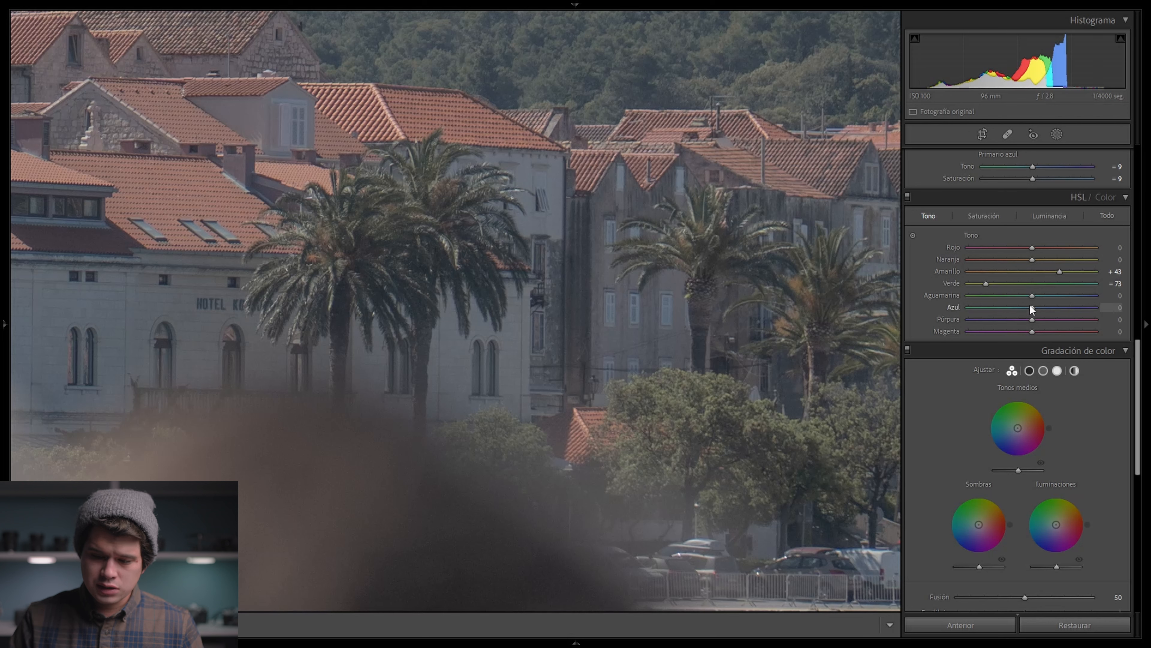
{"action": "left_click_drag", "start_coordinate": [1034, 297], "coordinate": [1033, 297]}
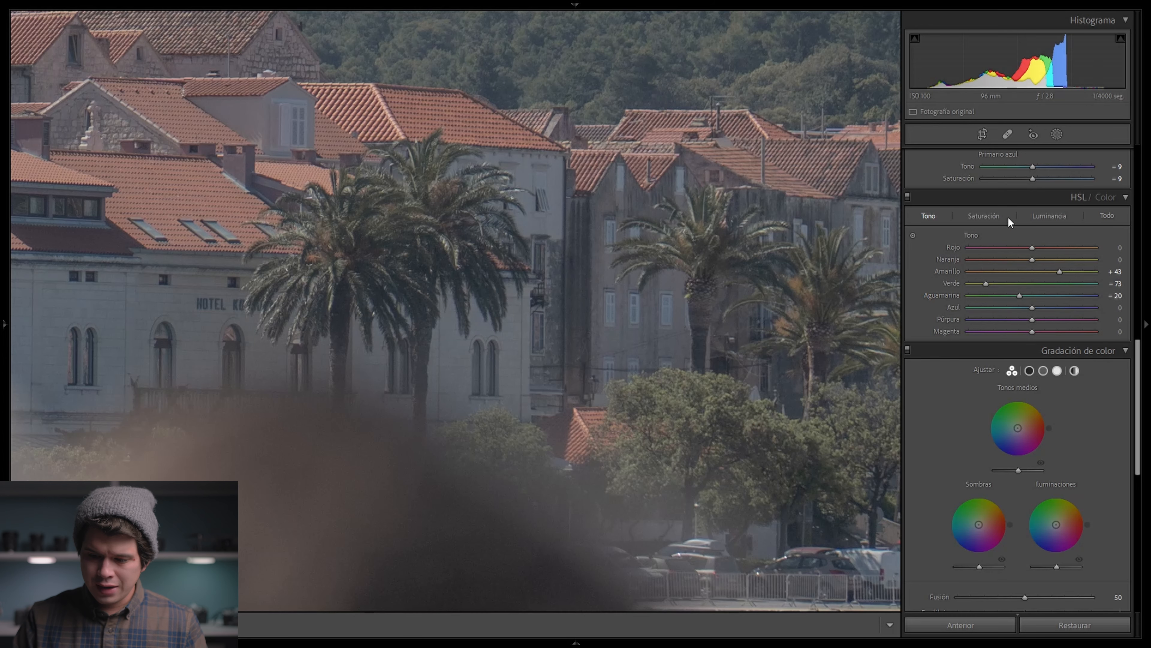
Set the HSL saturation to -100 for purple and magenta, -41 for blue and -40 for aquamarine
{"action": "left_click", "coordinate": [985, 216]}
{"action": "left_click", "coordinate": [733, 135]}
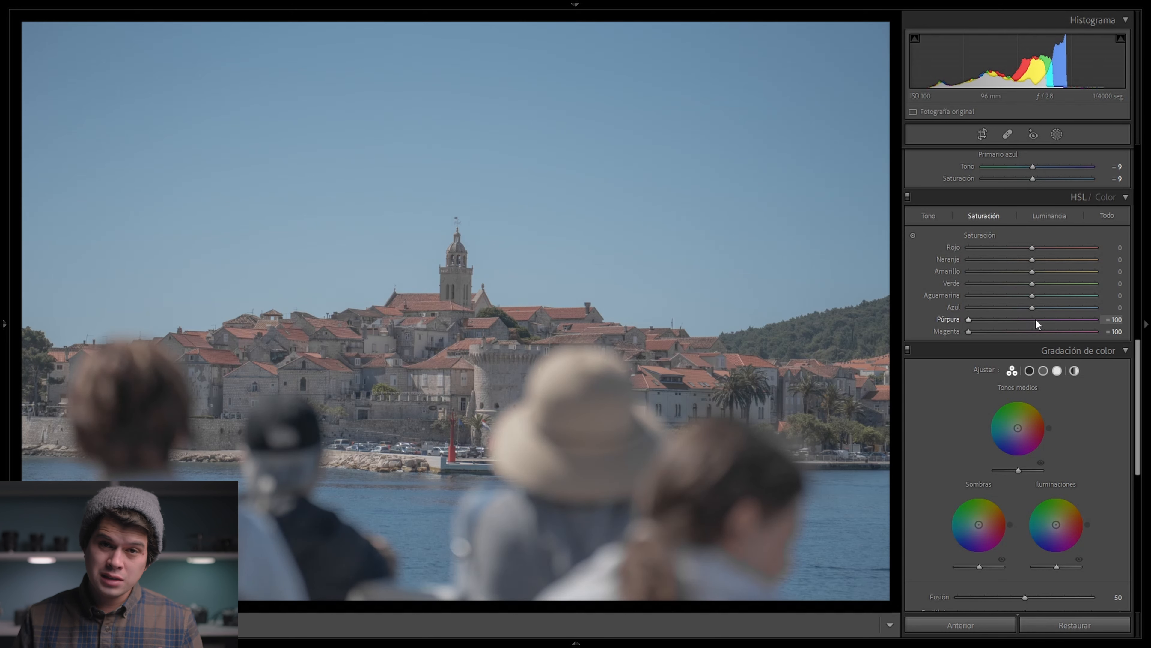
{"action": "left_click_drag", "start_coordinate": [1029, 308], "coordinate": [1004, 309]}
{"action": "left_click", "coordinate": [1006, 297]}
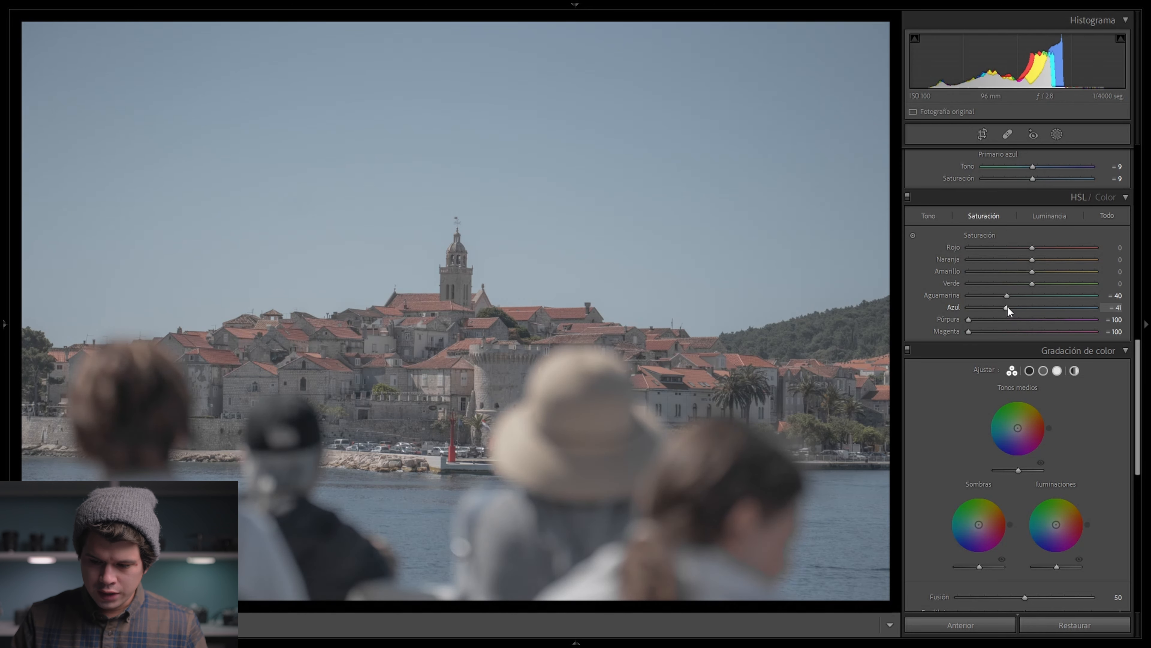
Compare the original and edited photo, first stacked vertically and then side by side
{"action": "key", "text": "alt+y"}
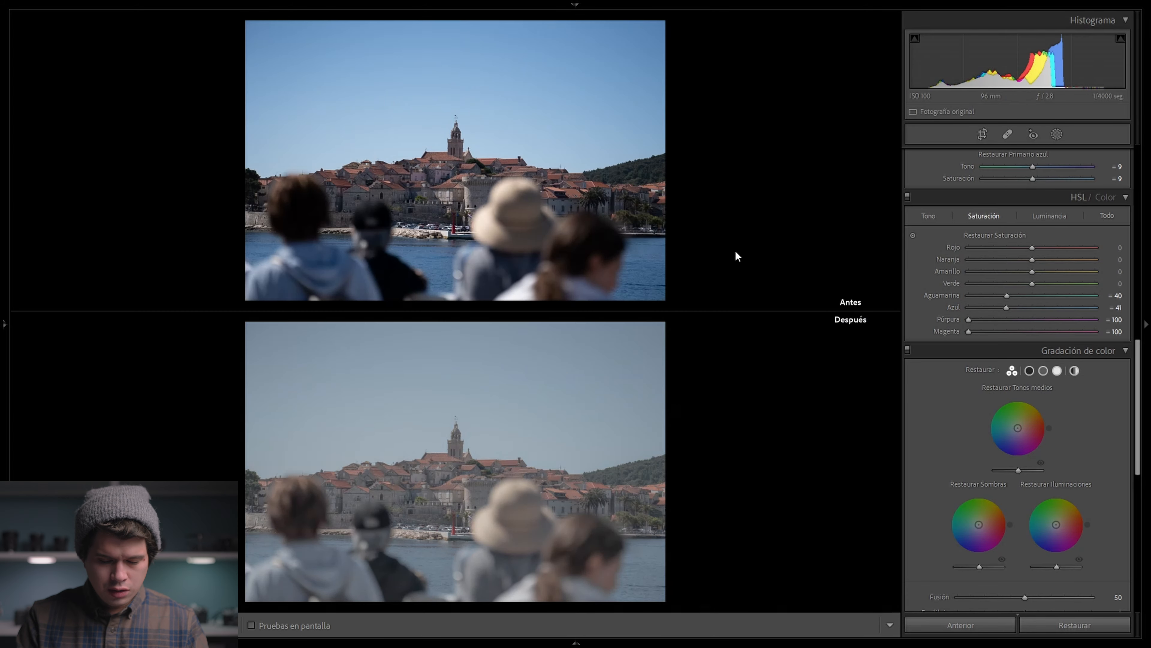
{"action": "left_click_drag", "start_coordinate": [656, 211], "coordinate": [638, 85]}
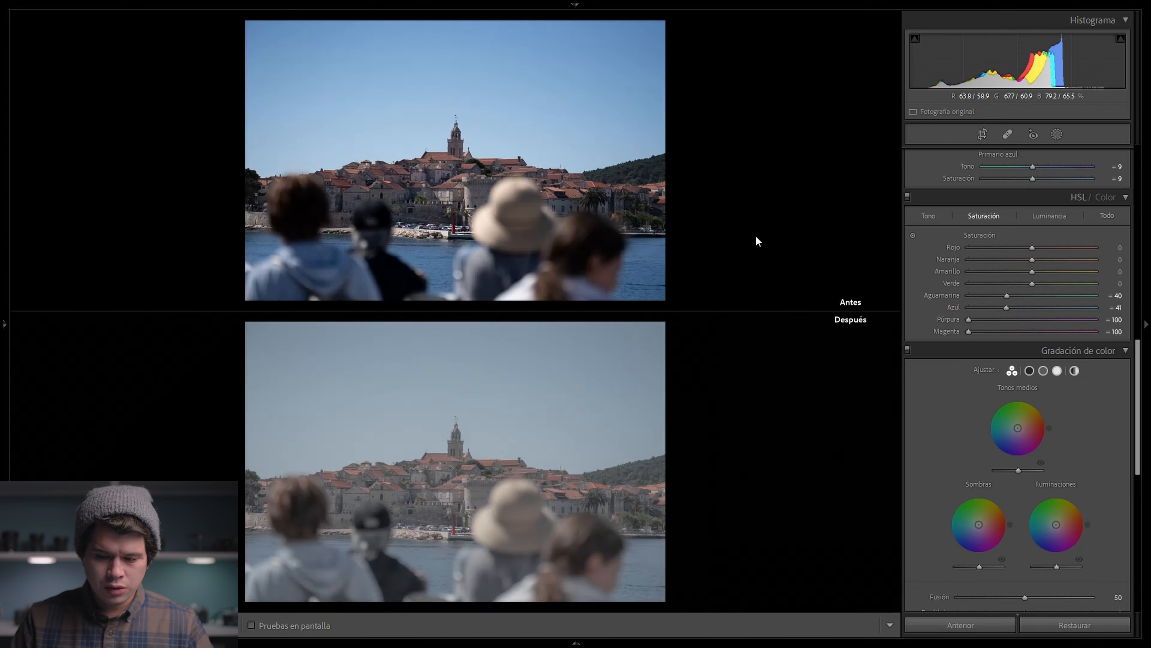
{"action": "key", "text": "y"}
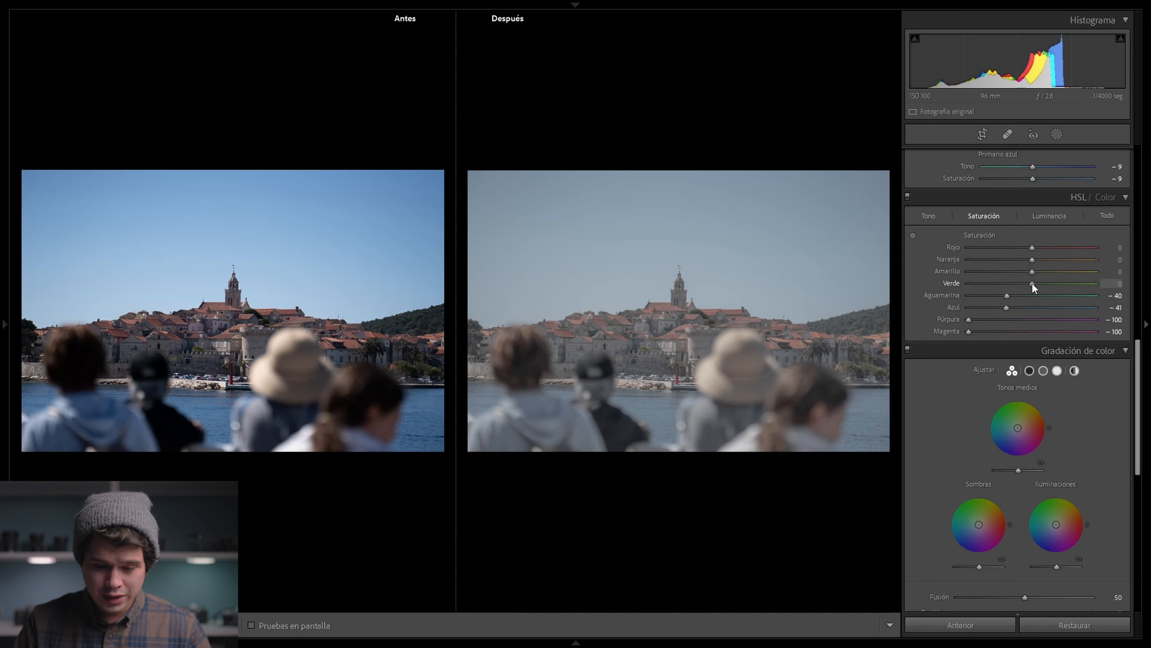
Set the HSL saturation of green to -13 and yellow to -8 against the original, and return to the single-photo view
{"action": "left_click_drag", "start_coordinate": [1029, 283], "coordinate": [1027, 283]}
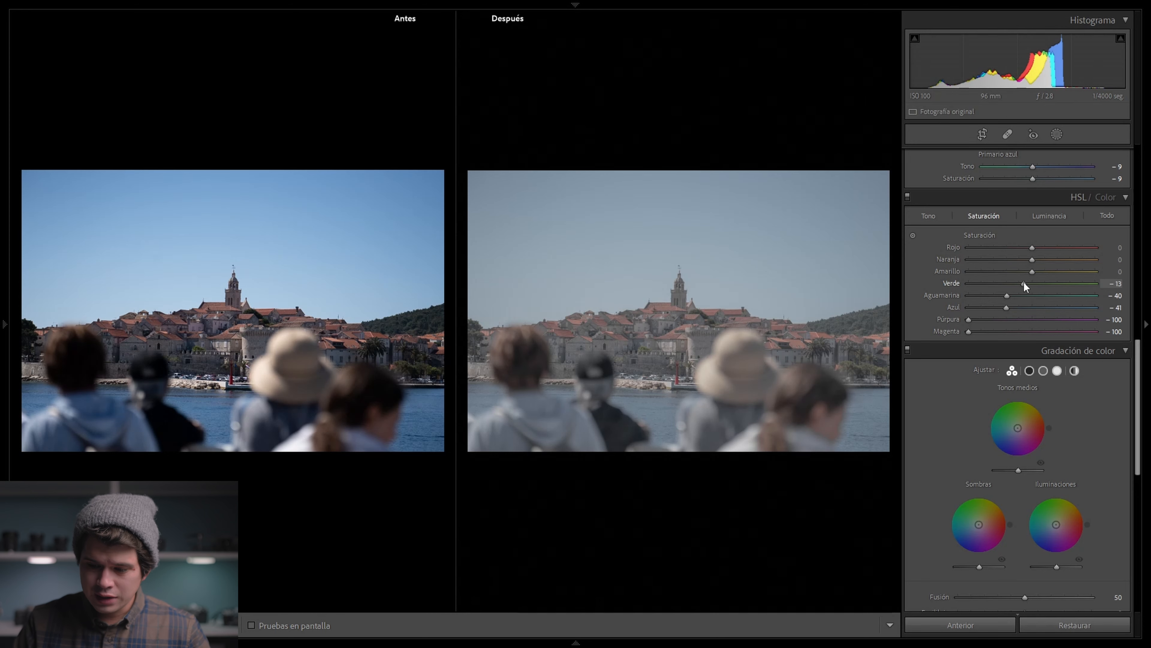
{"action": "left_click", "coordinate": [862, 357]}
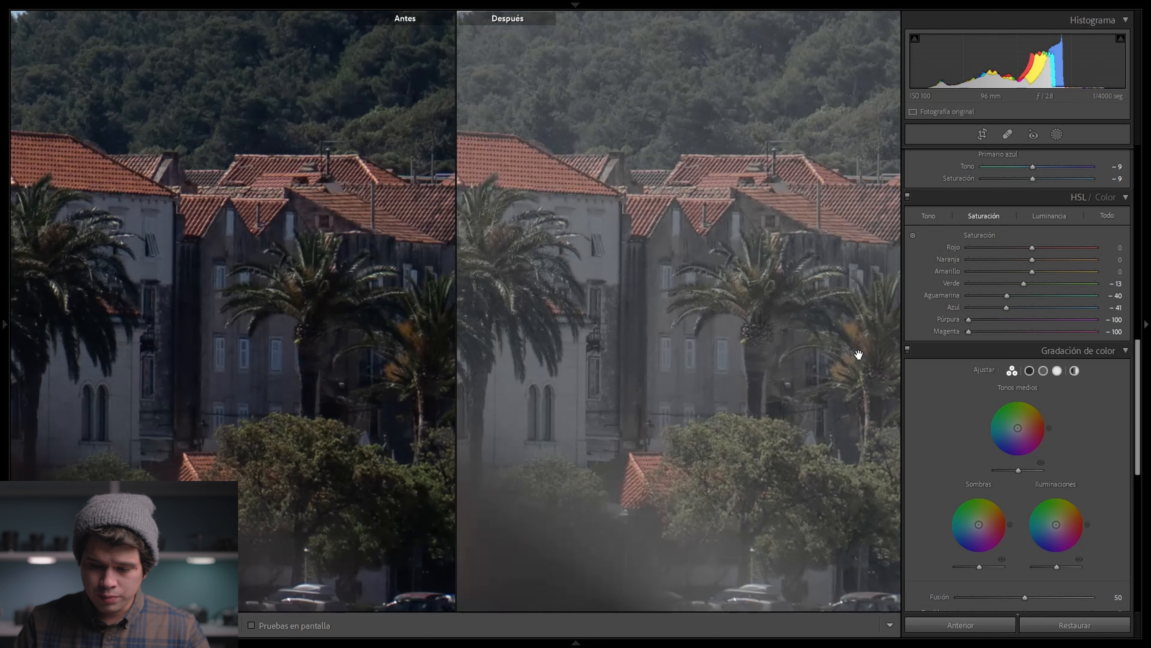
{"action": "left_click_drag", "start_coordinate": [1030, 270], "coordinate": [1049, 272]}
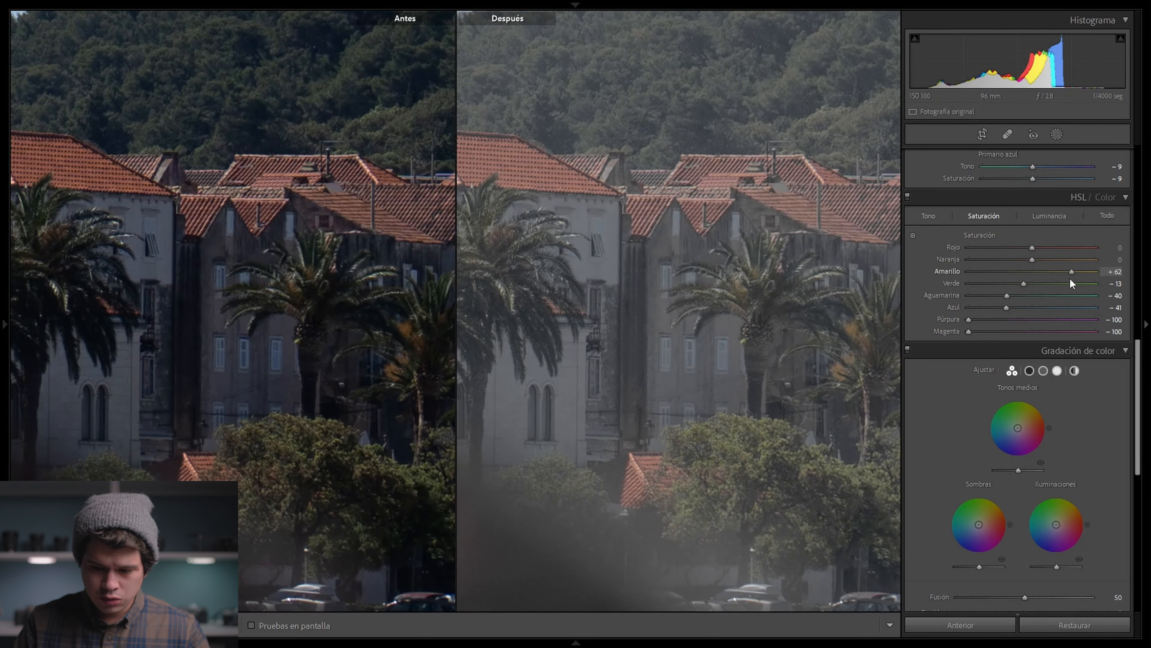
{"action": "left_click_drag", "start_coordinate": [1070, 278], "coordinate": [1026, 280]}
{"action": "left_click", "coordinate": [727, 198]}
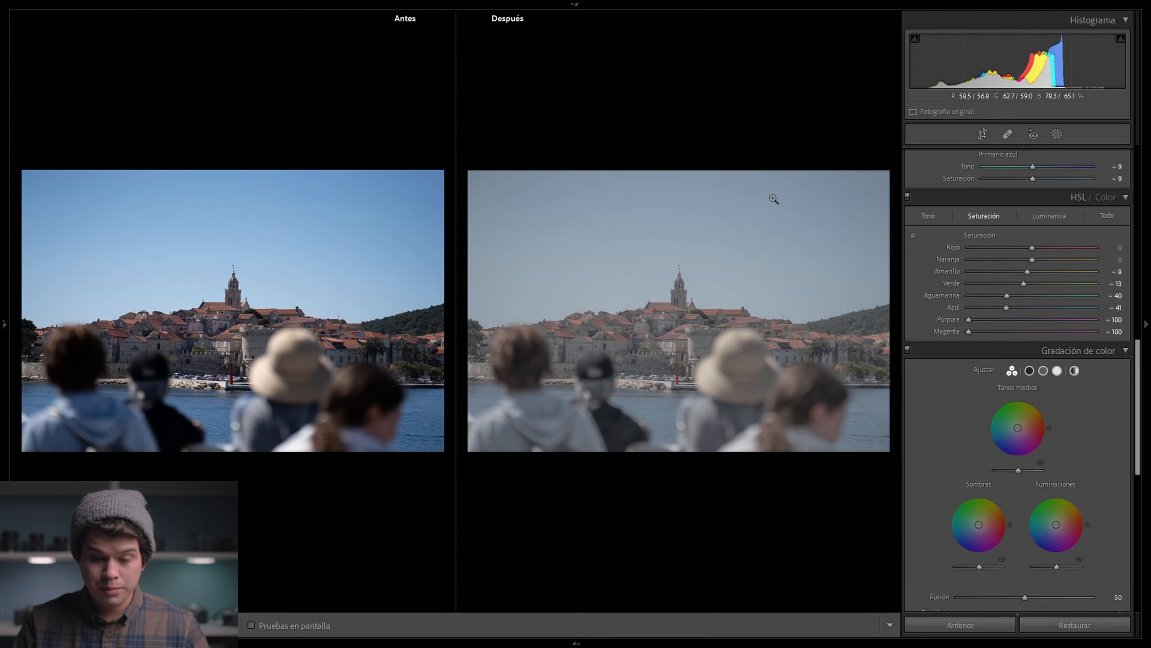
{"action": "key", "text": "y"}
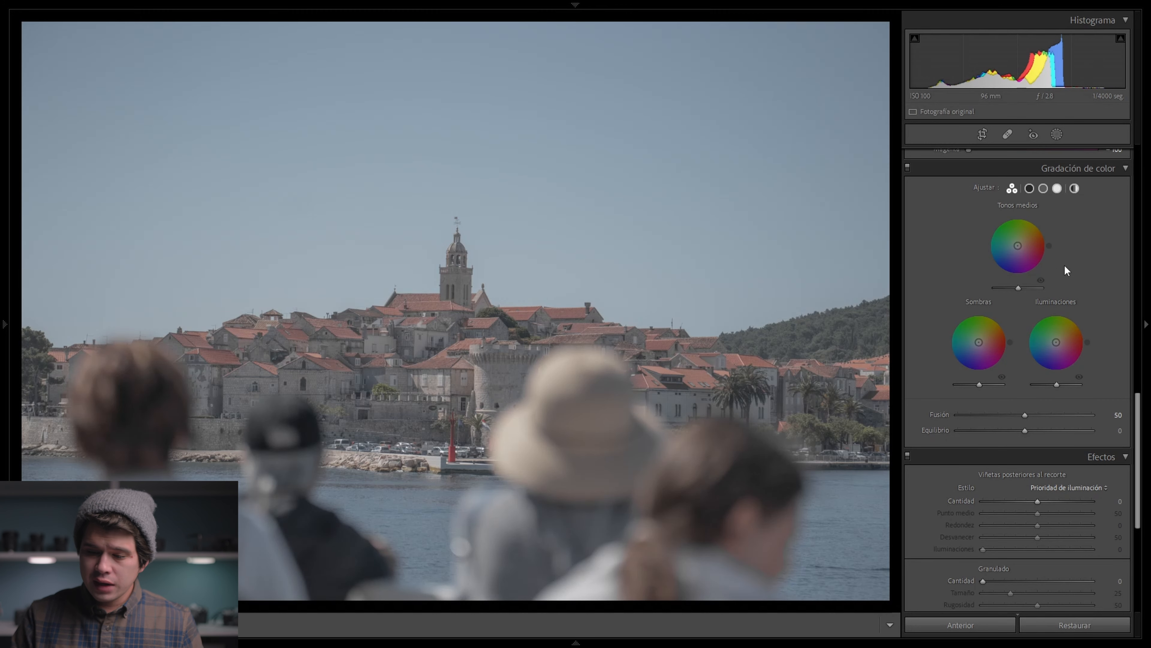
Apply a warm orange global color grade with hue 24 and saturation 11
{"action": "left_click", "coordinate": [1076, 189]}
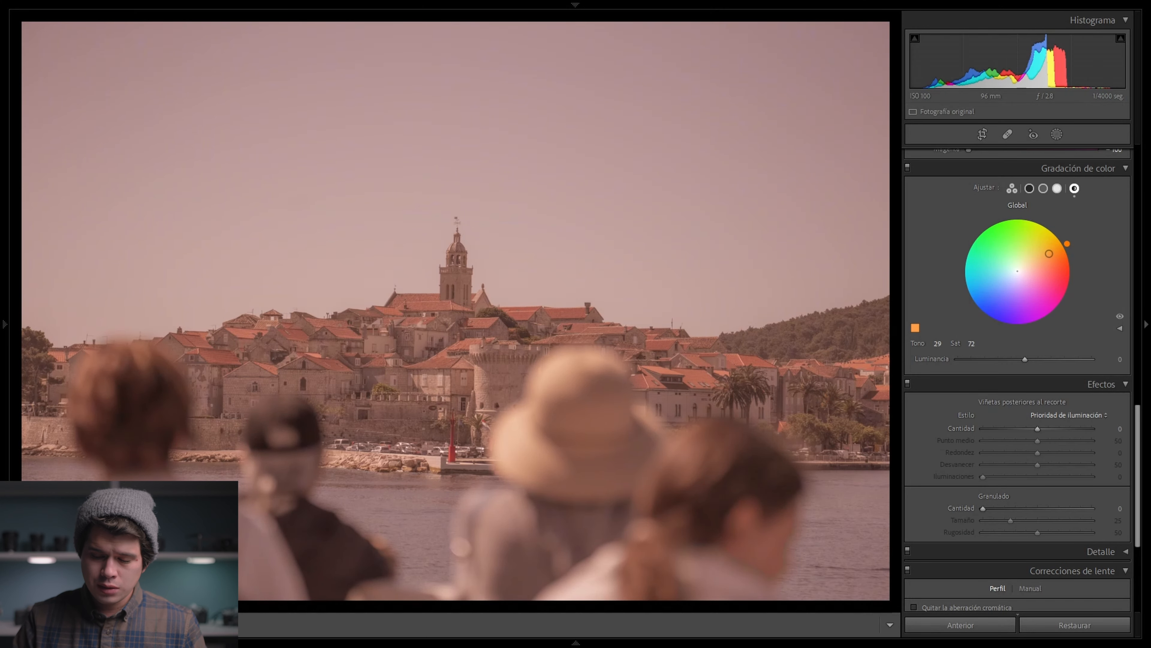
{"action": "mouse_move", "coordinate": [1048, 254]}
{"action": "left_mouse_down"}
{"action": "mouse_move", "coordinate": [1059, 248]}
{"action": "mouse_move", "coordinate": [1034, 262]}
{"action": "mouse_move", "coordinate": [1069, 247]}
{"action": "left_mouse_up"}
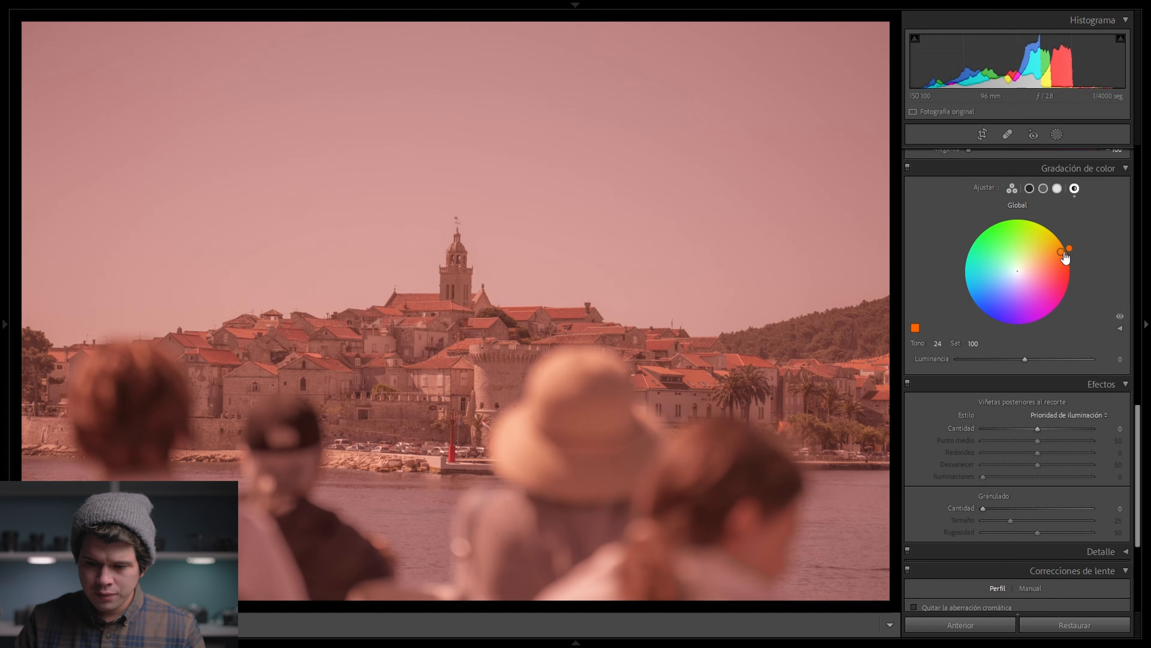
{"action": "left_click_drag", "start_coordinate": [1063, 257], "coordinate": [1024, 268]}
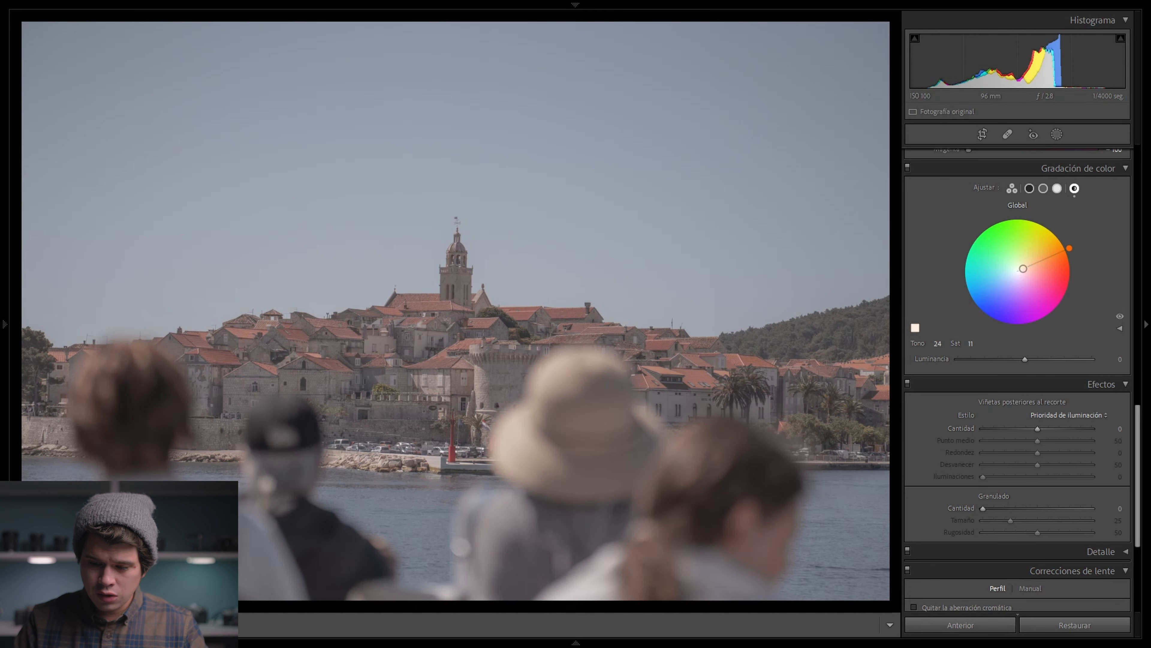
Compare the photo with and without the color grading, examining the rooftops up close
{"action": "left_click", "coordinate": [909, 171]}
{"action": "left_click", "coordinate": [595, 342]}
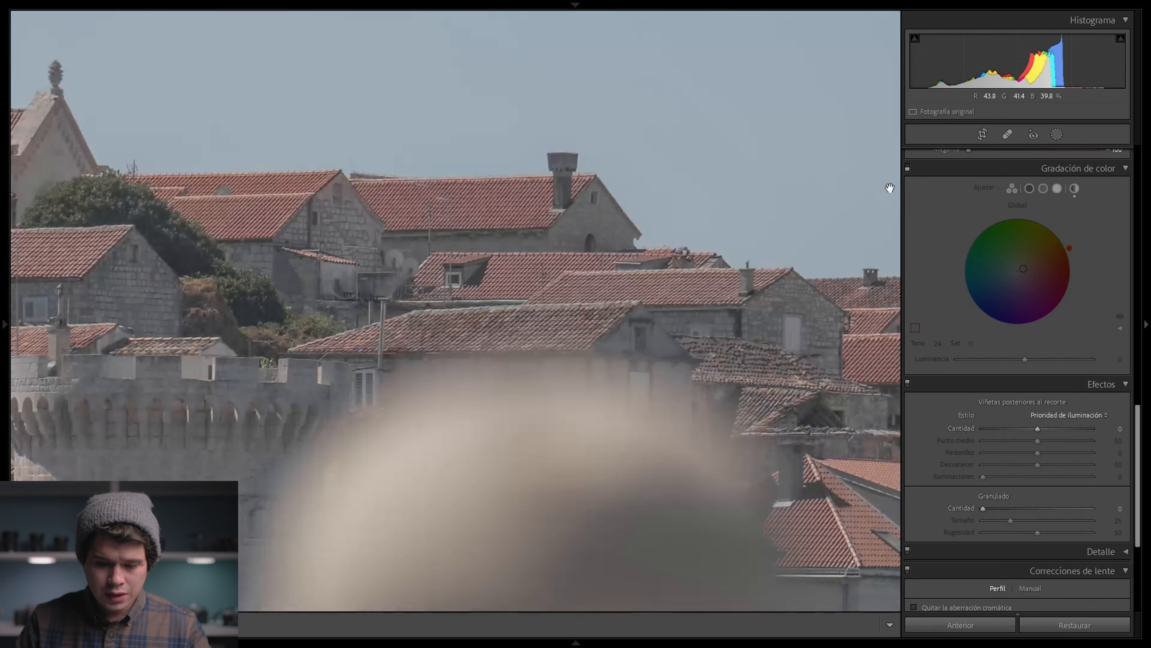
{"action": "left_click", "coordinate": [908, 170]}
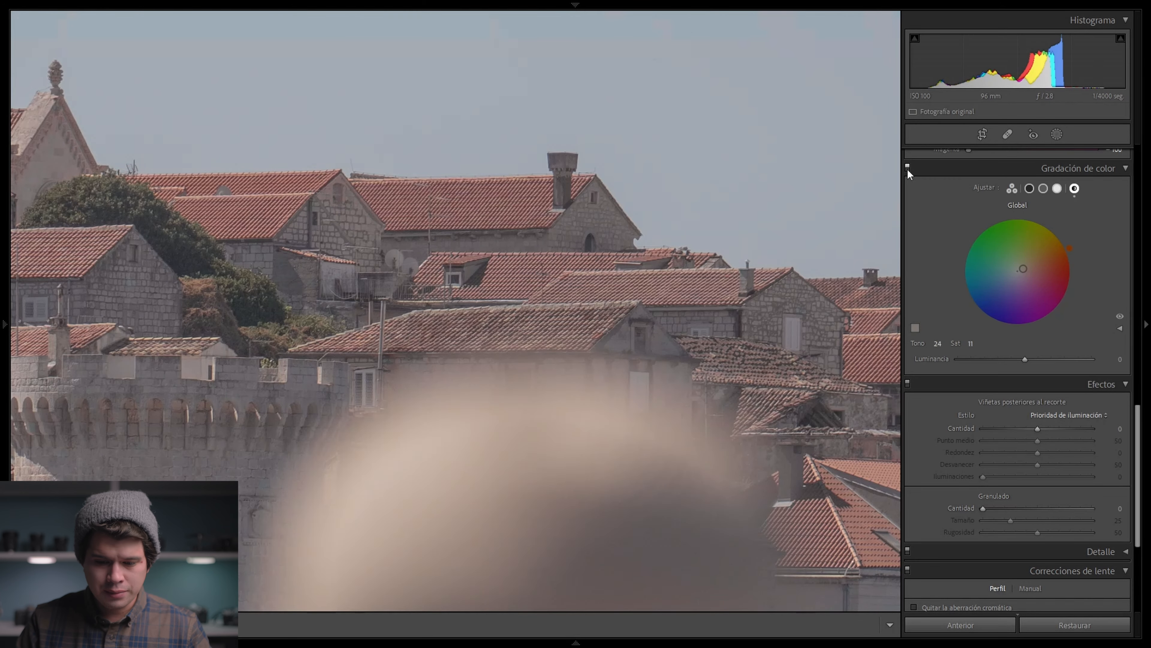
{"action": "left_click", "coordinate": [680, 266]}
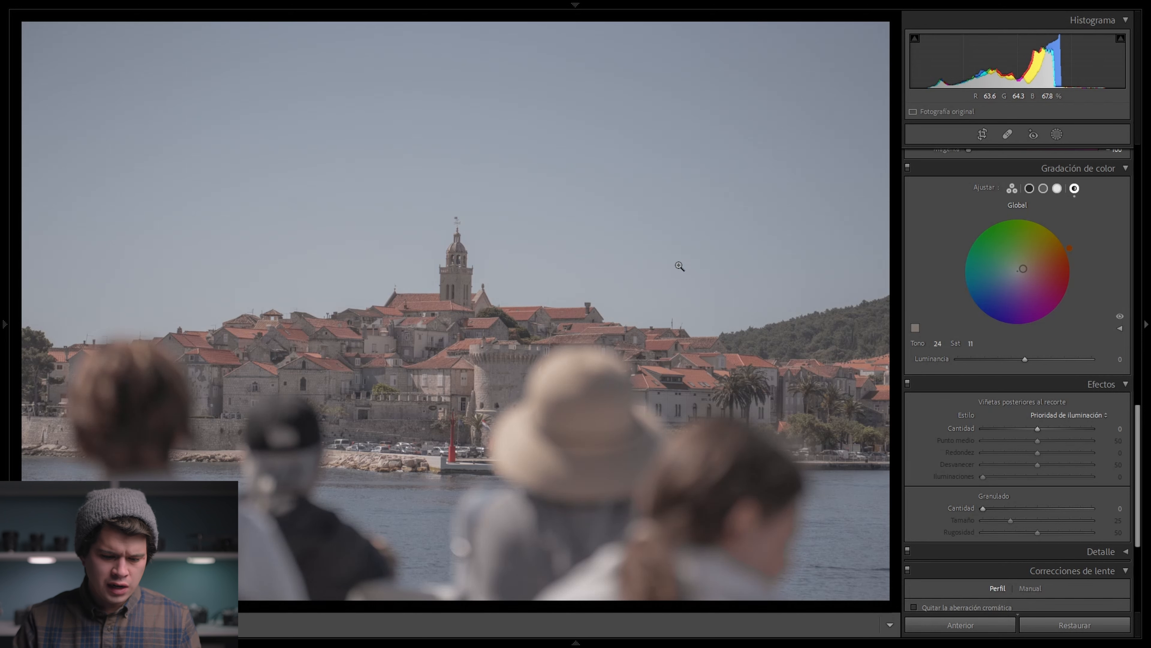
Look through the color grading wheels for shadows, midtones and highlights
{"action": "left_click", "coordinate": [1030, 188]}
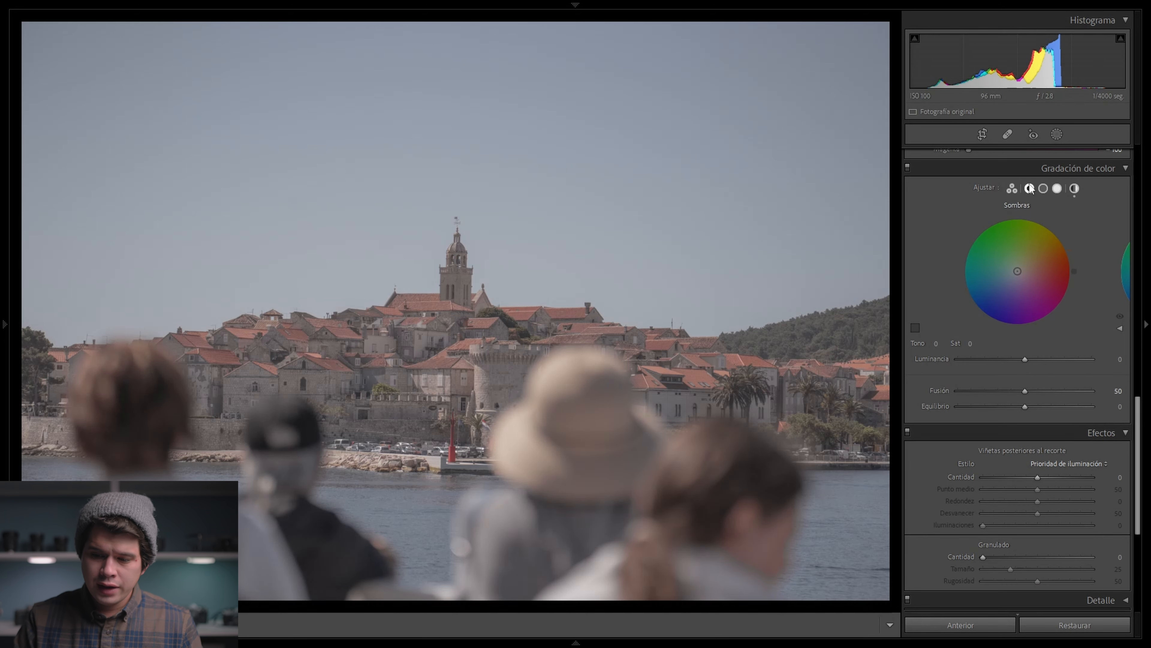
{"action": "left_click", "coordinate": [1043, 188]}
{"action": "left_click", "coordinate": [1056, 188]}
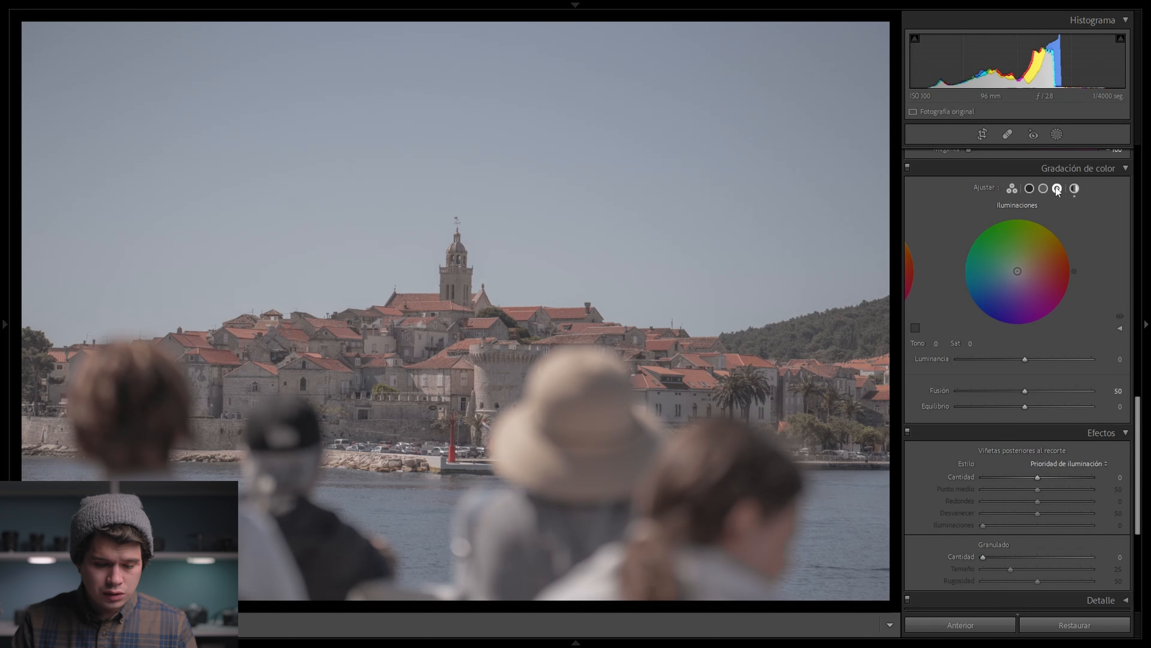